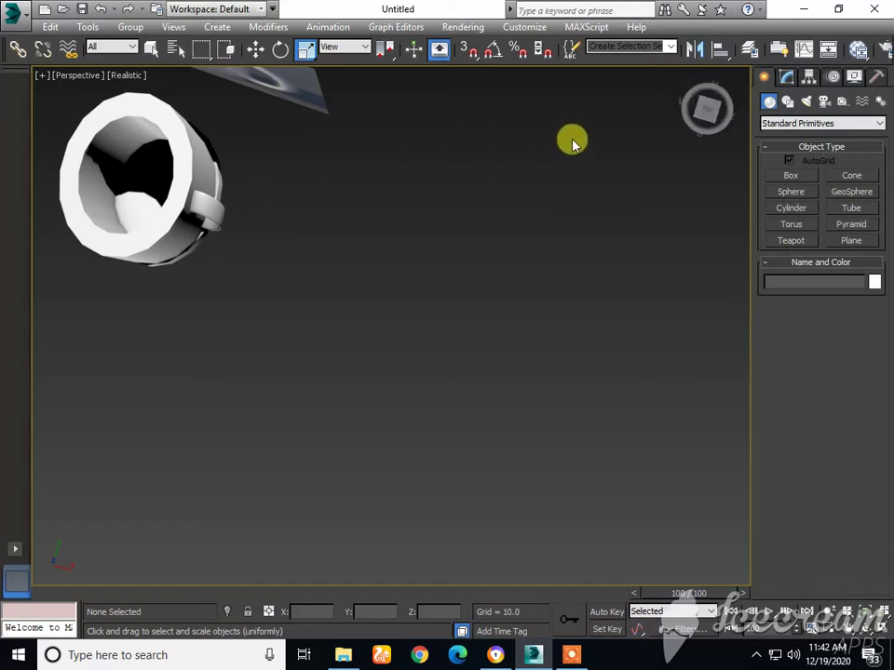
Scale the mug body tube along the Y axis to about 73 percent of its size
mouse_move(697, 124)
left_mouse_down()
mouse_move(721, 93)
mouse_move(694, 116)
mouse_move(679, 75)
mouse_move(736, 79)
mouse_move(796, 121)
mouse_move(808, 110)
mouse_move(749, 111)
mouse_move(638, 154)
mouse_move(684, 139)
mouse_move(736, 139)
mouse_move(721, 121)
mouse_move(666, 104)
mouse_move(712, 130)
mouse_move(731, 154)
mouse_move(745, 149)
mouse_move(706, 112)
left_mouse_up()
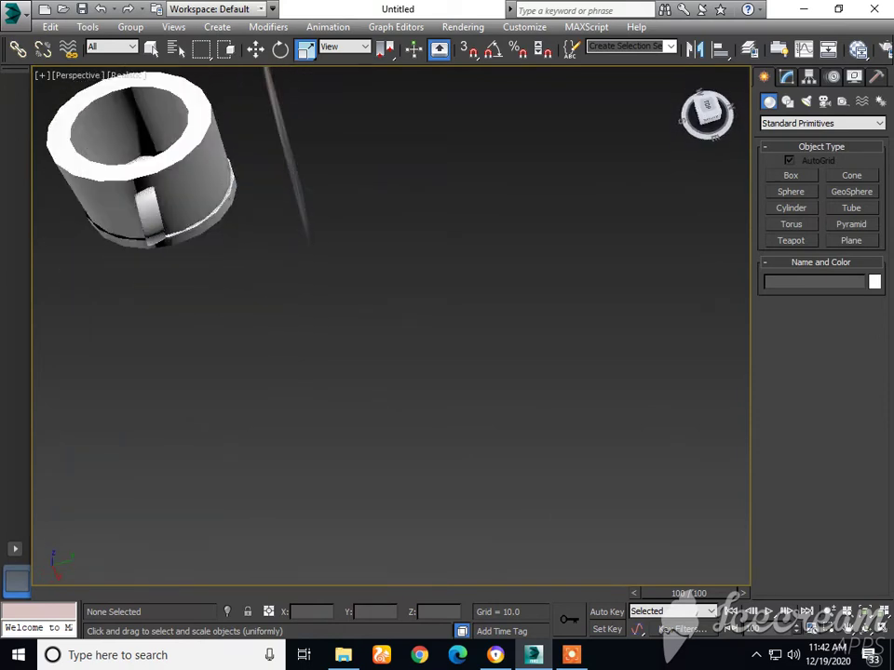
left_click(308, 51)
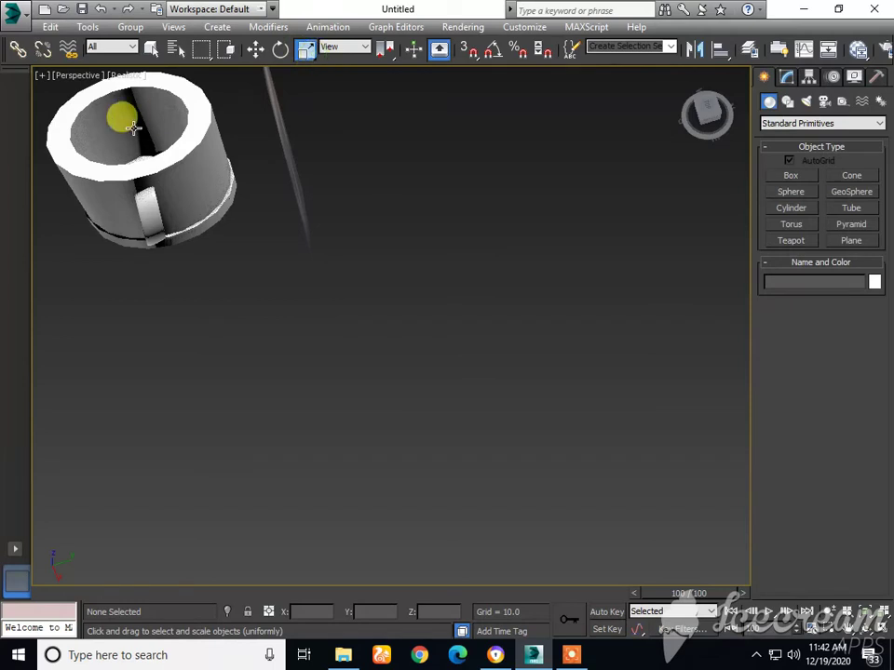
left_click(122, 123)
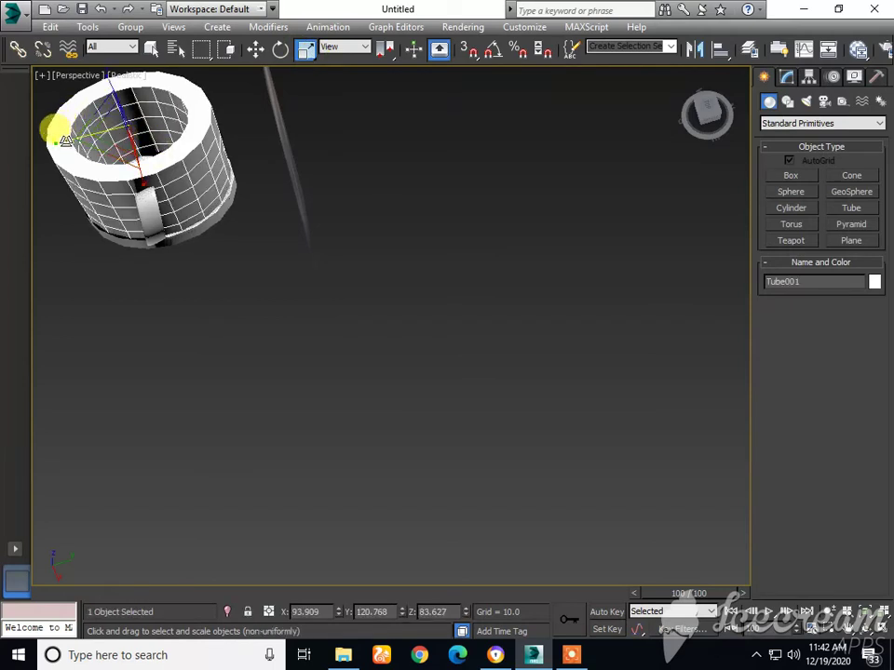
left_click_drag(65, 144, 87, 142)
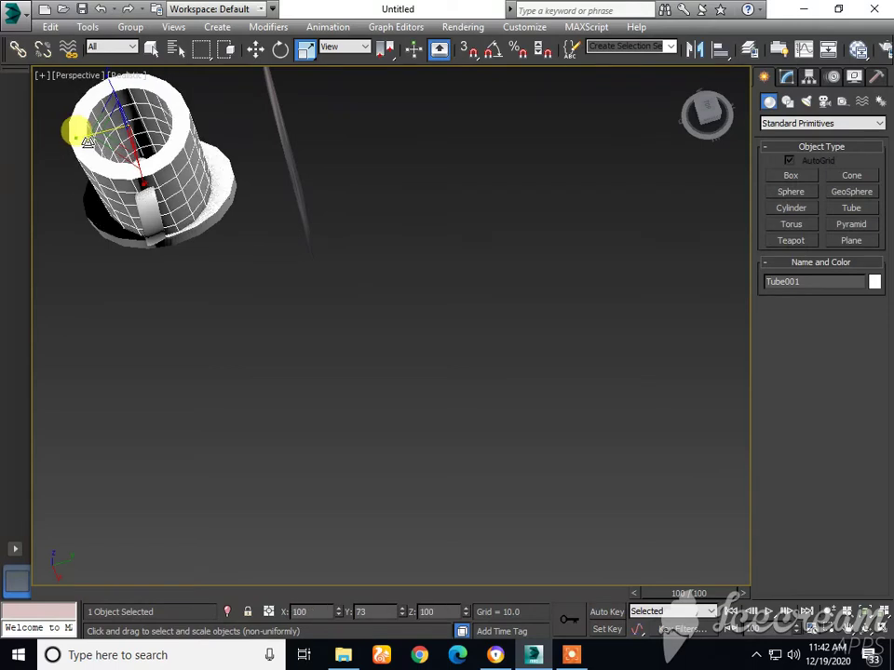
Scale the base cylinder along Y to about 56.3 percent to fit the tube and raise it to about Z 147.7
left_click(147, 216)
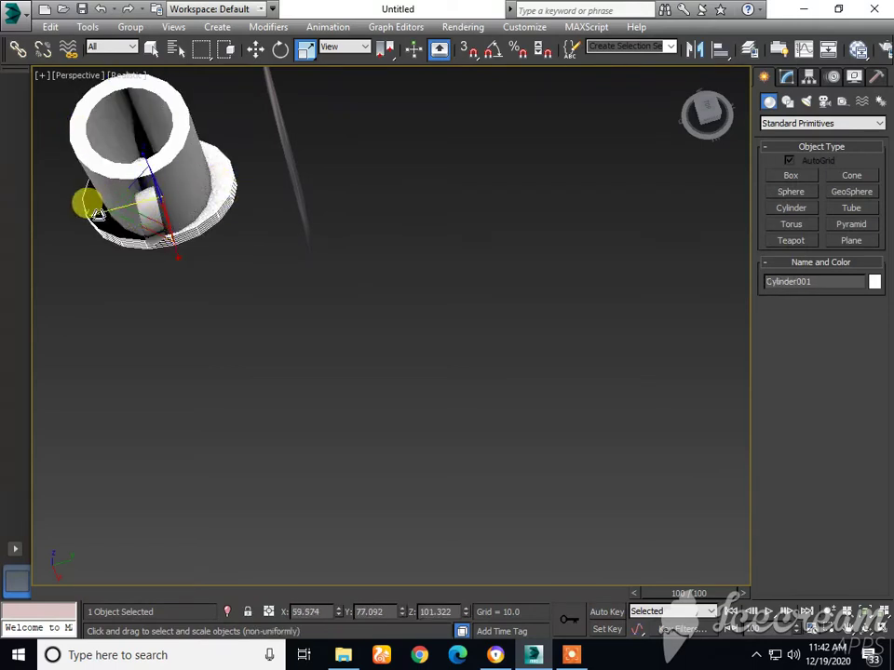
left_click_drag(97, 212, 120, 214)
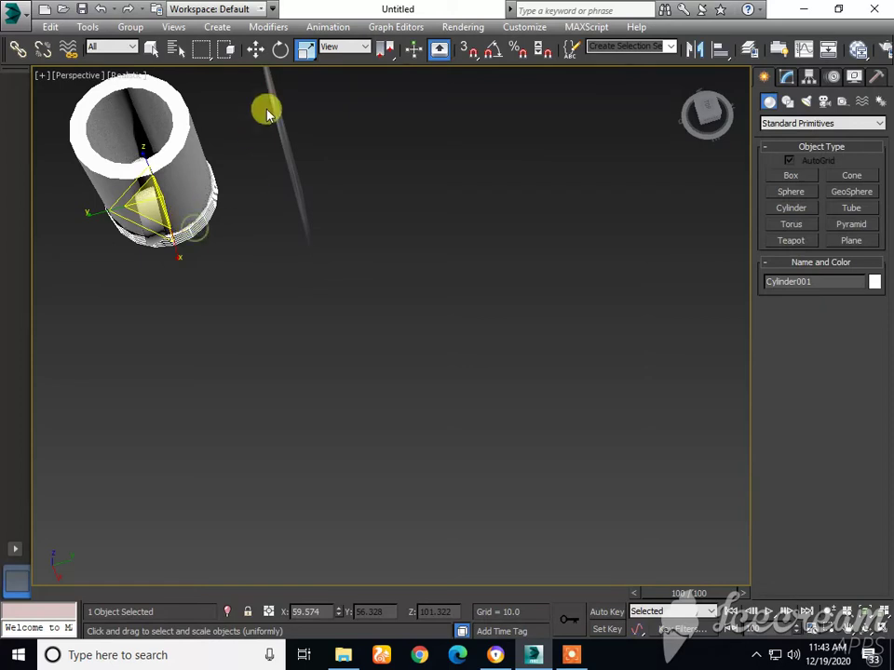
left_click(261, 54)
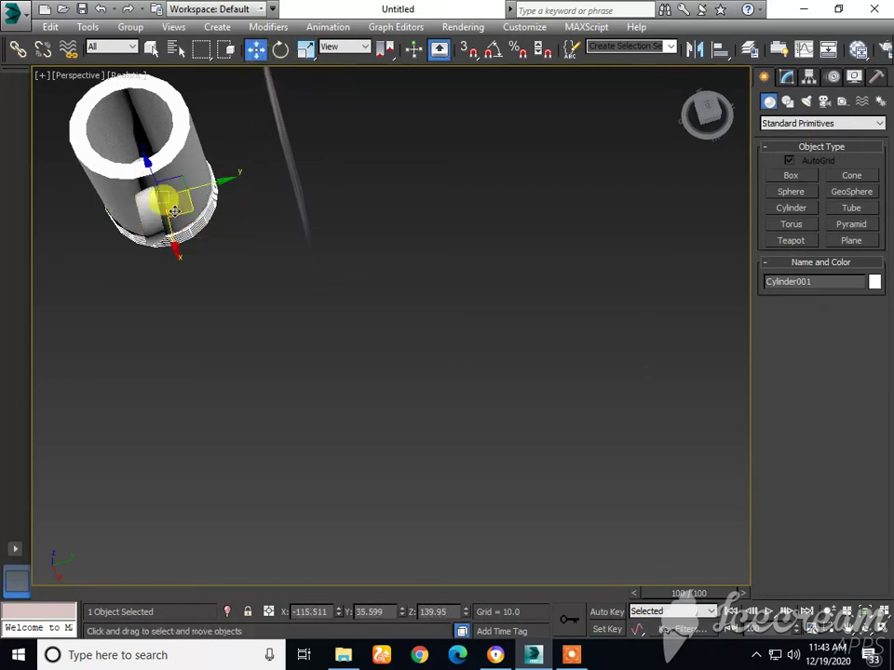
left_click_drag(150, 173, 152, 167)
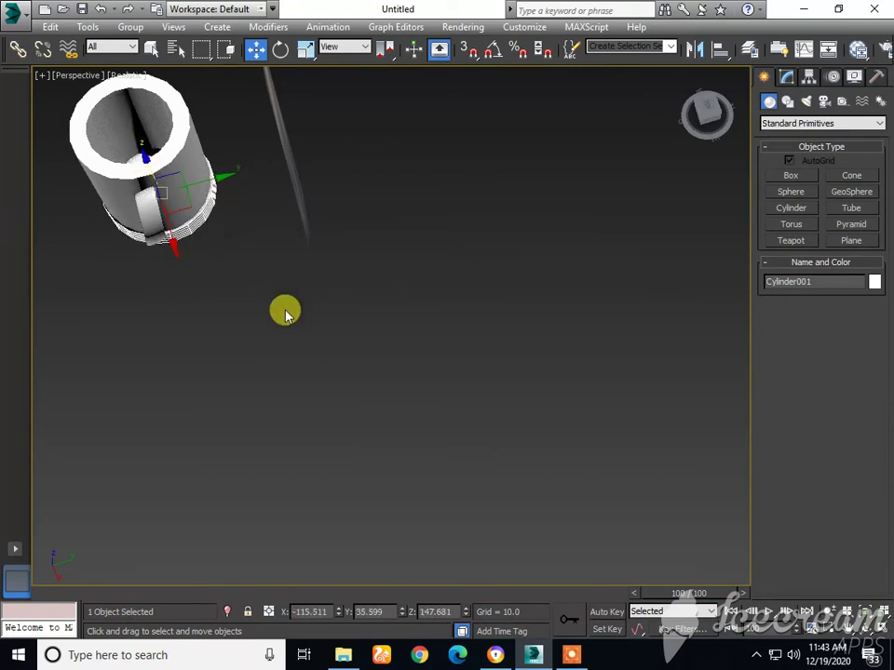
left_click(301, 333)
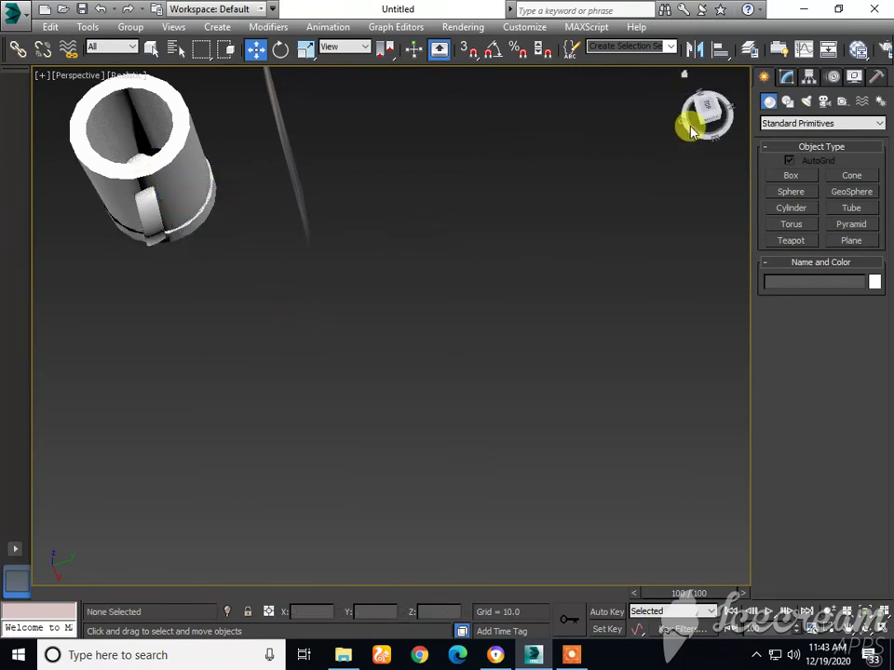
Compare the mug with the reference photo and rotate the tube about 0.02 degrees around the X axis
left_click_drag(690, 129, 706, 110)
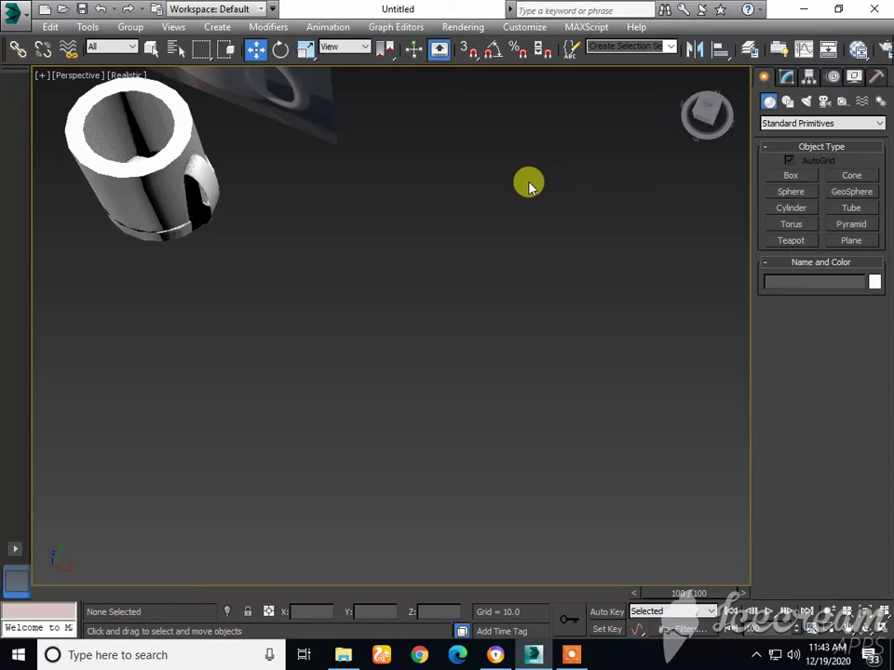
left_click(703, 114)
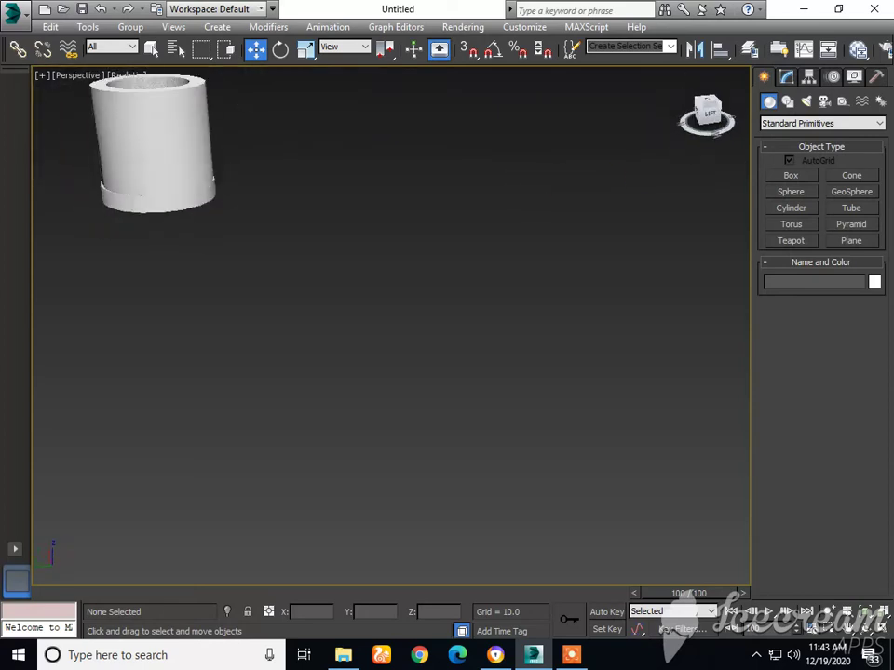
mouse_move(705, 110)
left_mouse_down()
mouse_move(708, 119)
mouse_move(706, 99)
mouse_move(708, 110)
left_mouse_up()
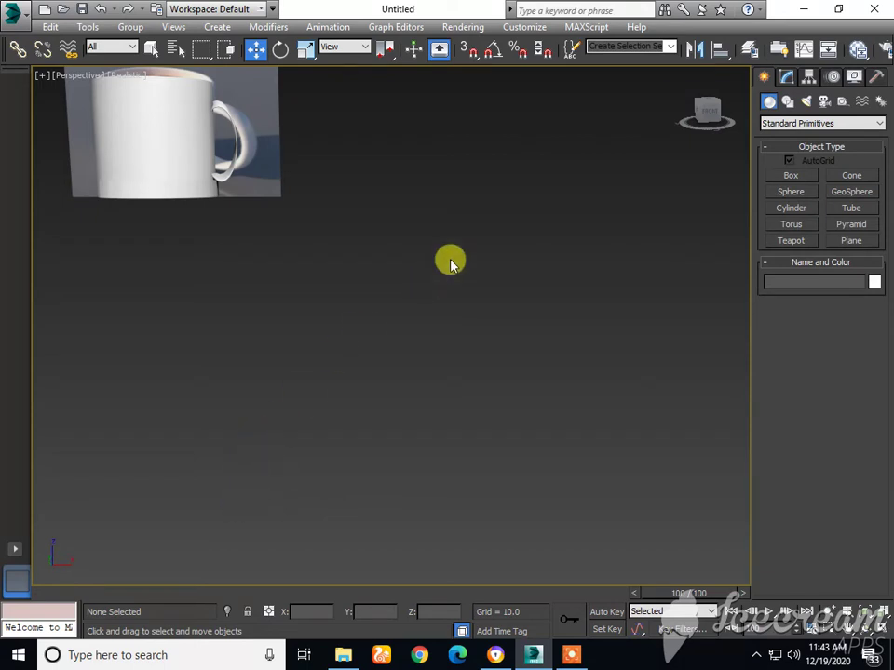
left_click_drag(712, 113, 670, 103)
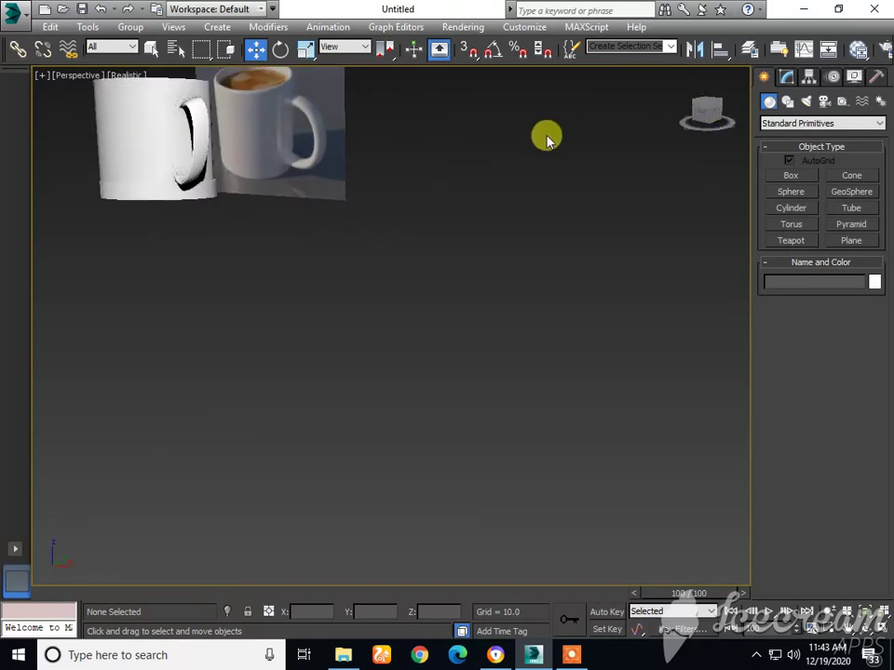
left_click(280, 49)
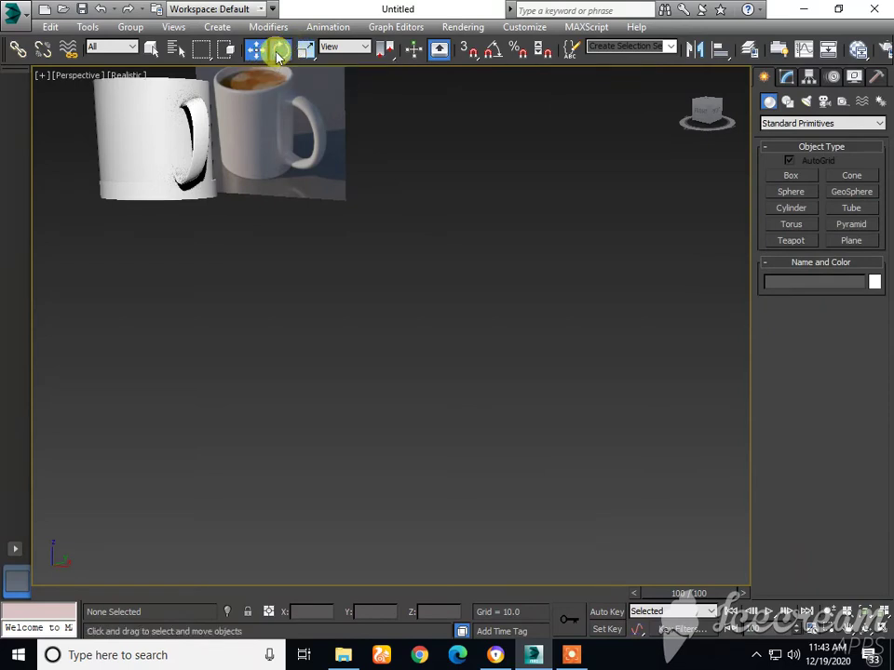
left_click(190, 124)
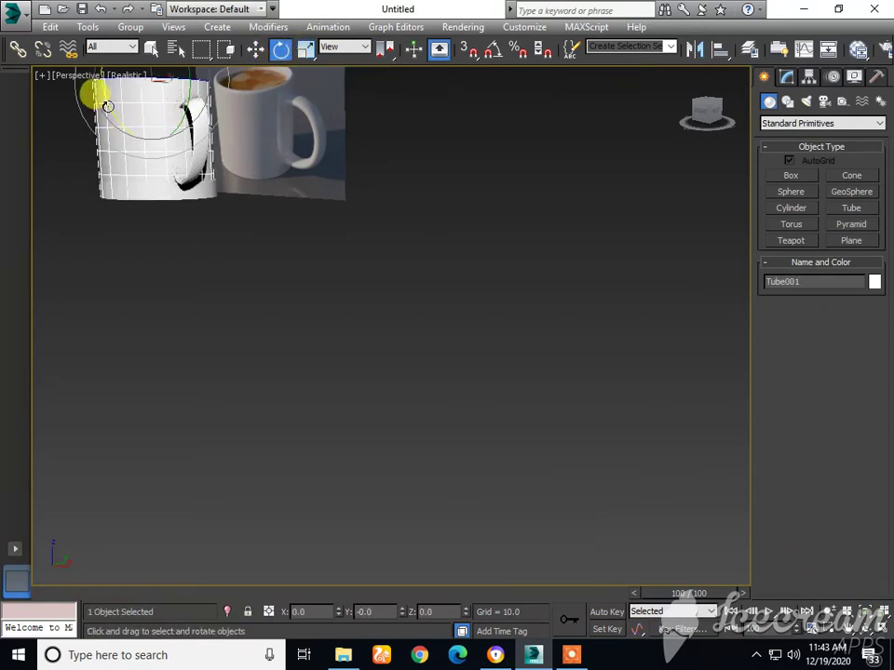
mouse_move(108, 106)
left_mouse_down()
mouse_move(116, 113)
mouse_move(110, 104)
left_mouse_up()
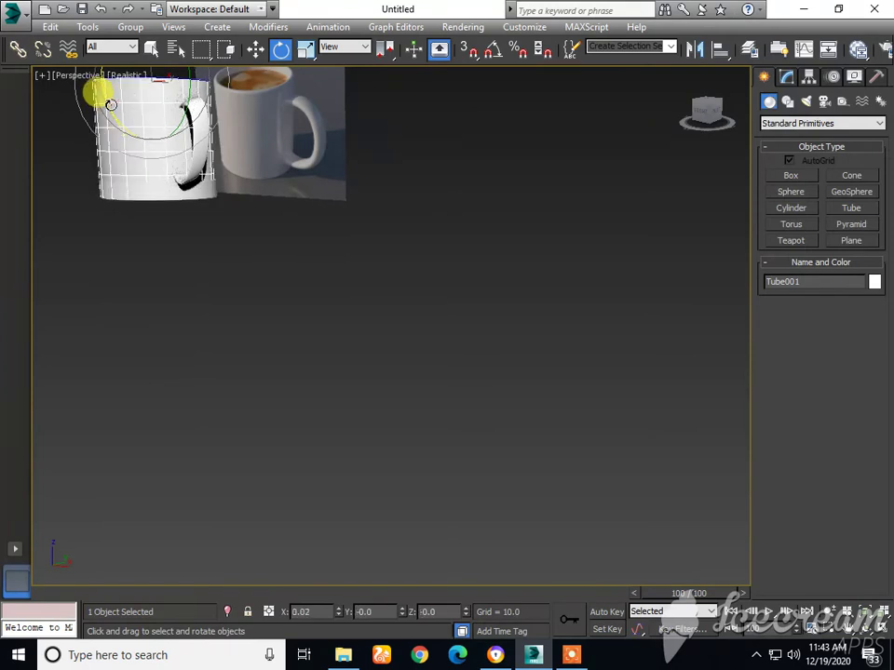
Rotate the torus handle, ending with about -7.12 degrees around Y, and turn the tube about -0.05 degrees around Y
left_click(189, 145)
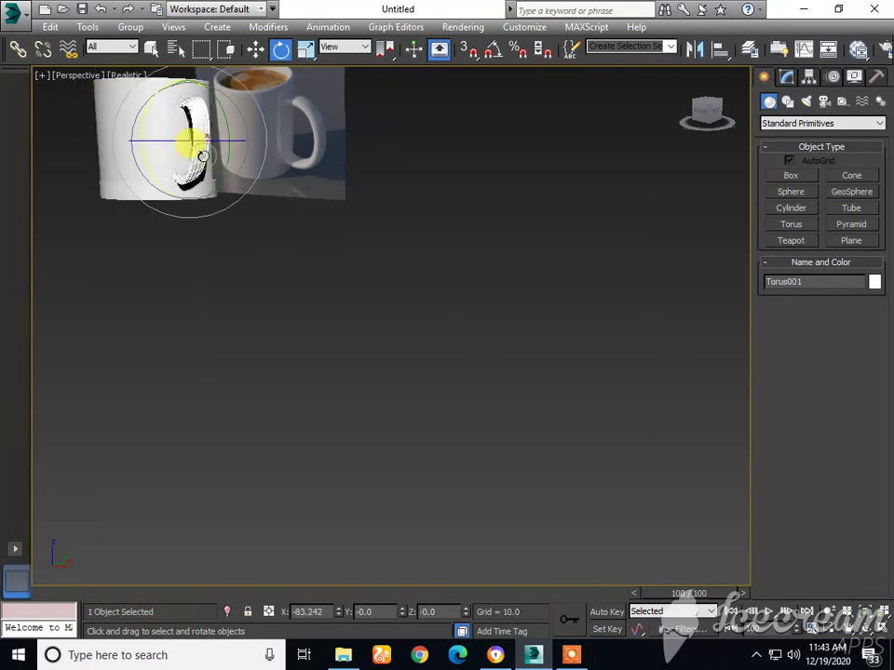
left_click_drag(148, 139, 123, 148)
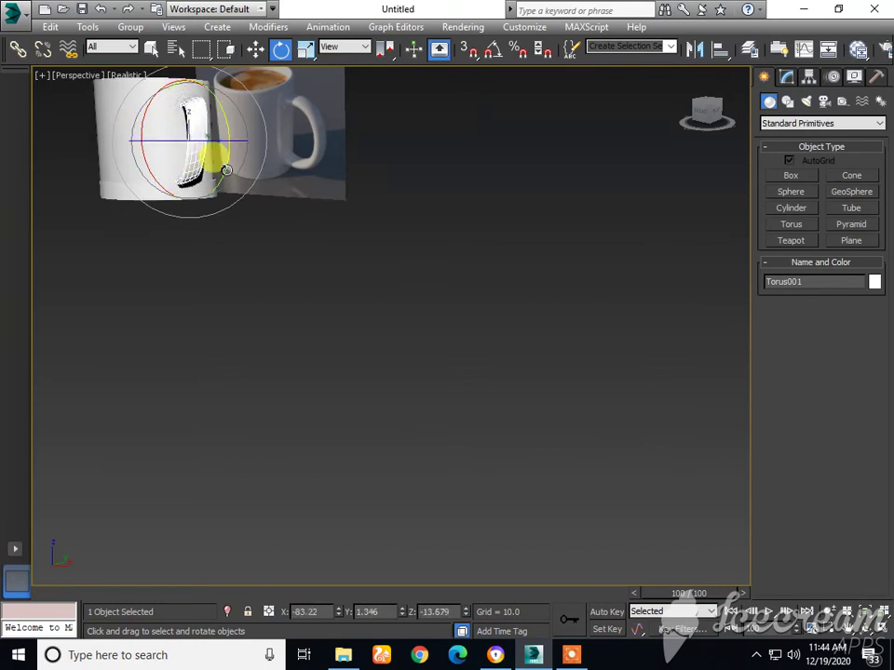
left_click_drag(218, 186, 224, 156)
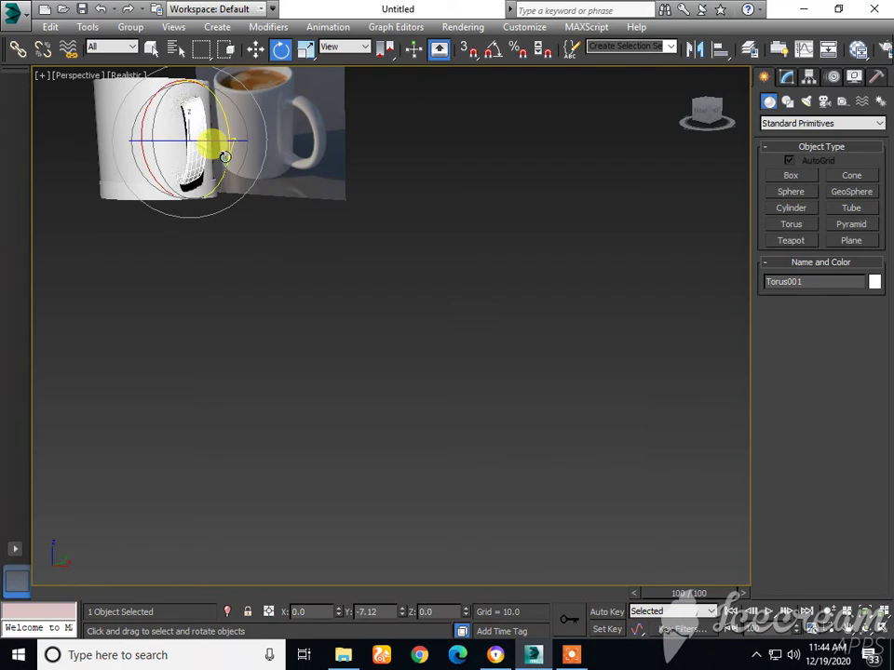
left_click(157, 160)
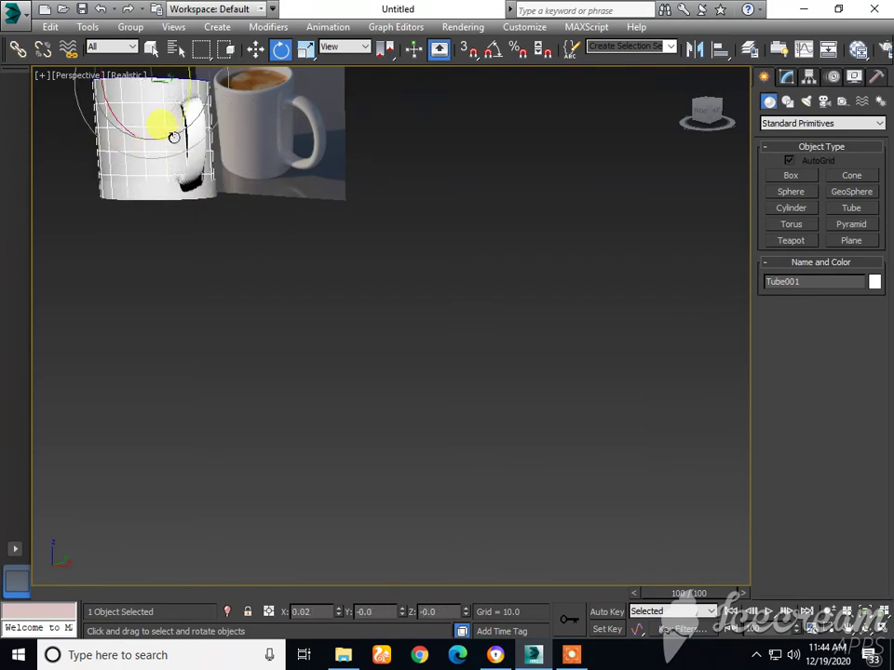
mouse_move(173, 137)
left_mouse_down()
mouse_move(166, 128)
mouse_move(170, 137)
left_mouse_up()
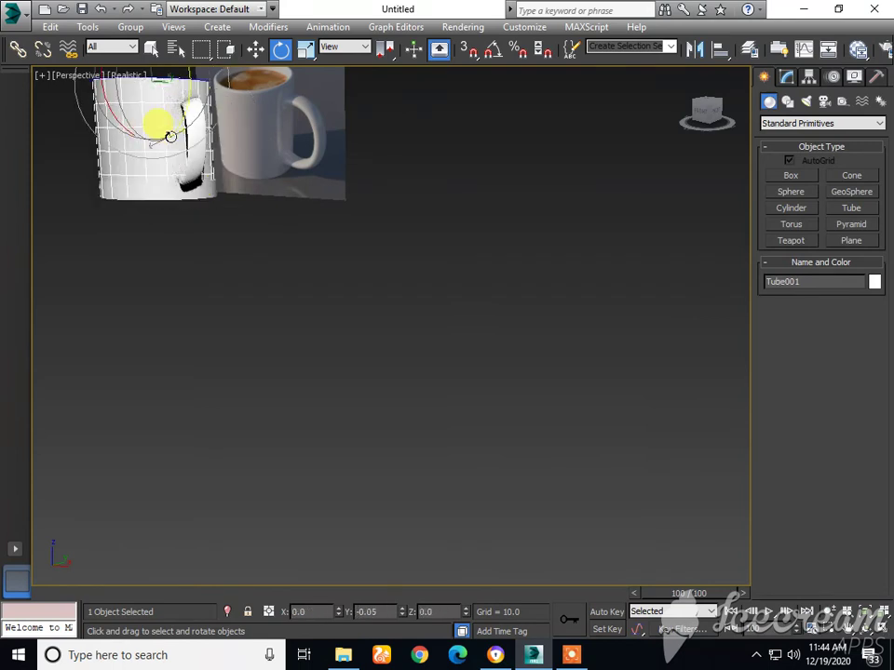
Scale the reference photo plane up uniformly to about 101 percent behind the mug
left_click(708, 128)
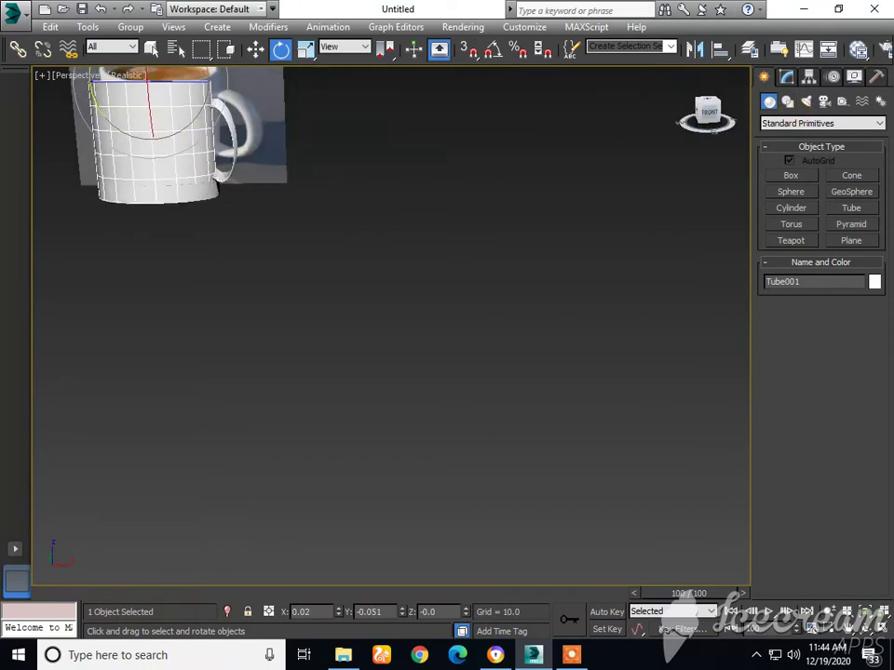
left_click(228, 168)
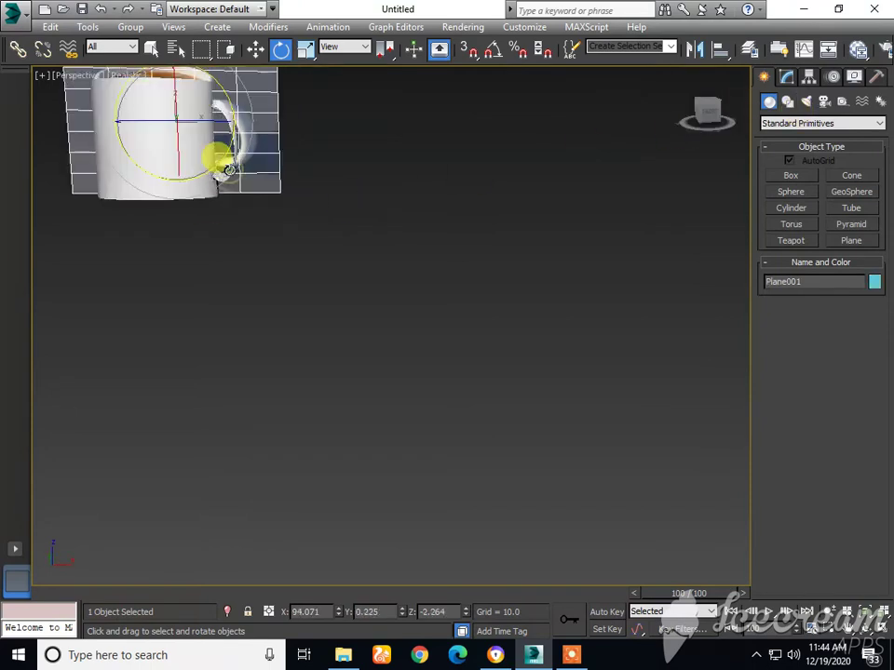
left_click(311, 51)
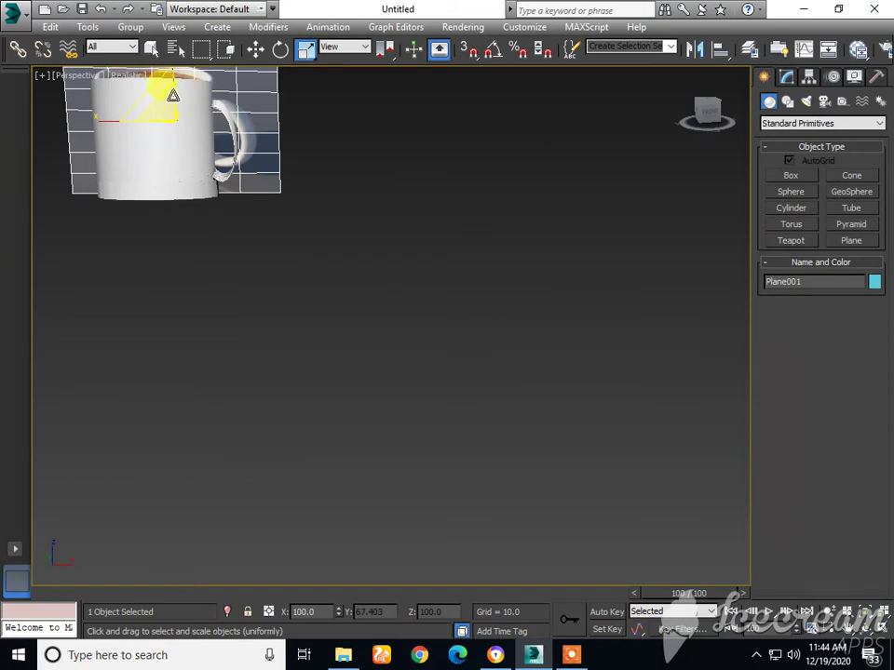
mouse_move(172, 93)
left_mouse_down()
mouse_move(166, 74)
mouse_move(174, 94)
left_mouse_up()
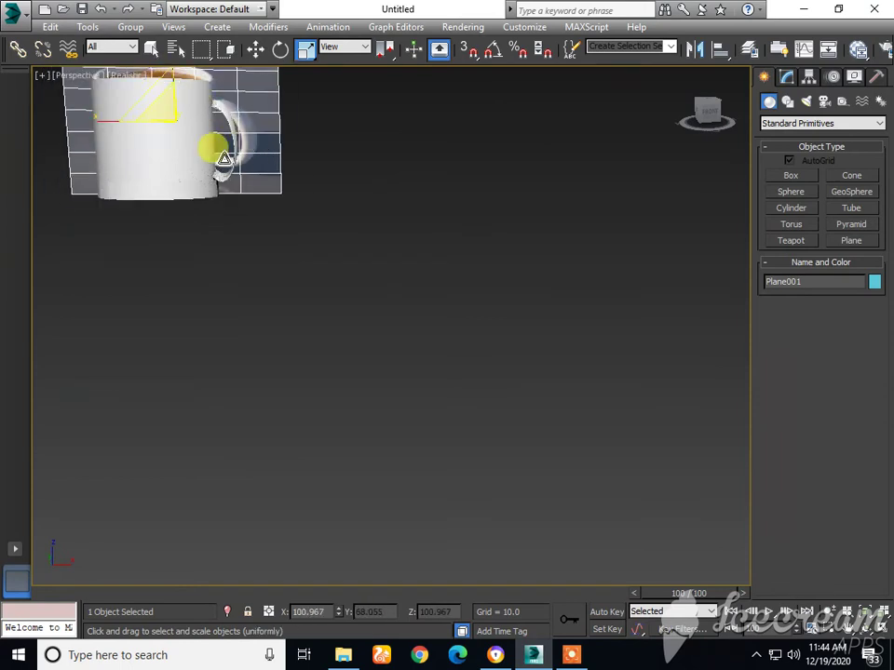
Scale the torus handle uniformly to about 115 percent of its size
left_click(185, 167)
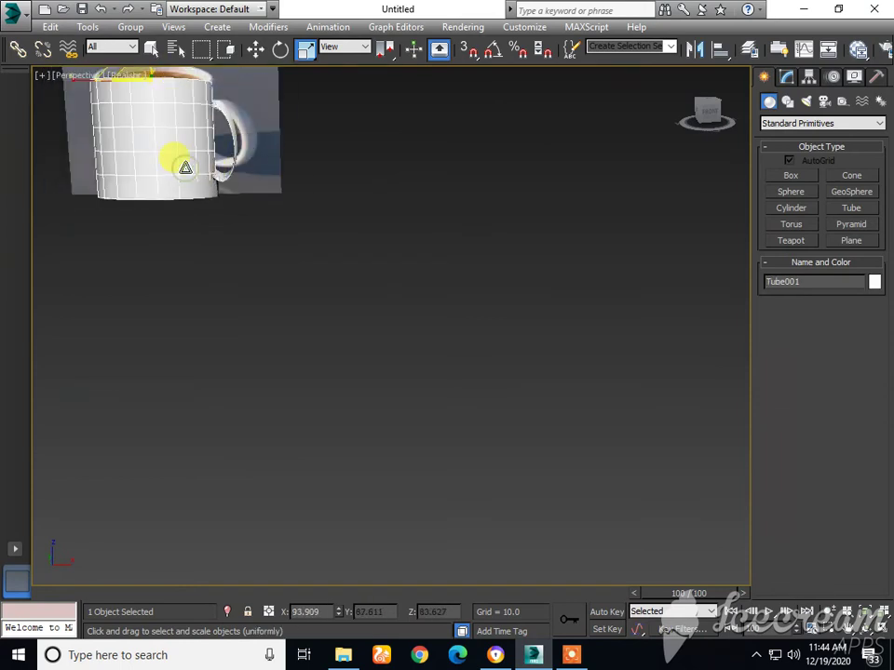
right_click(232, 179)
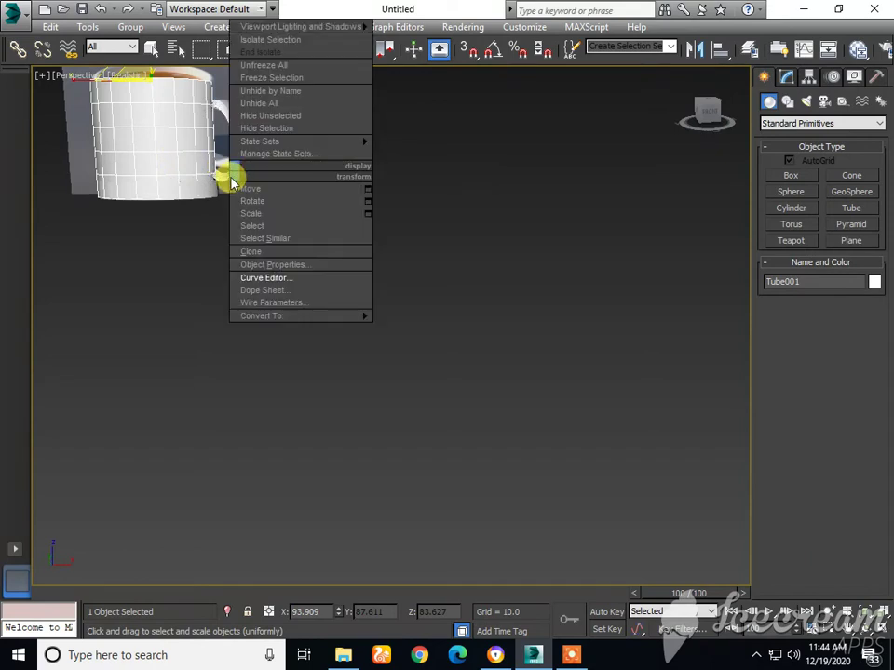
left_click(220, 170)
left_click(223, 154)
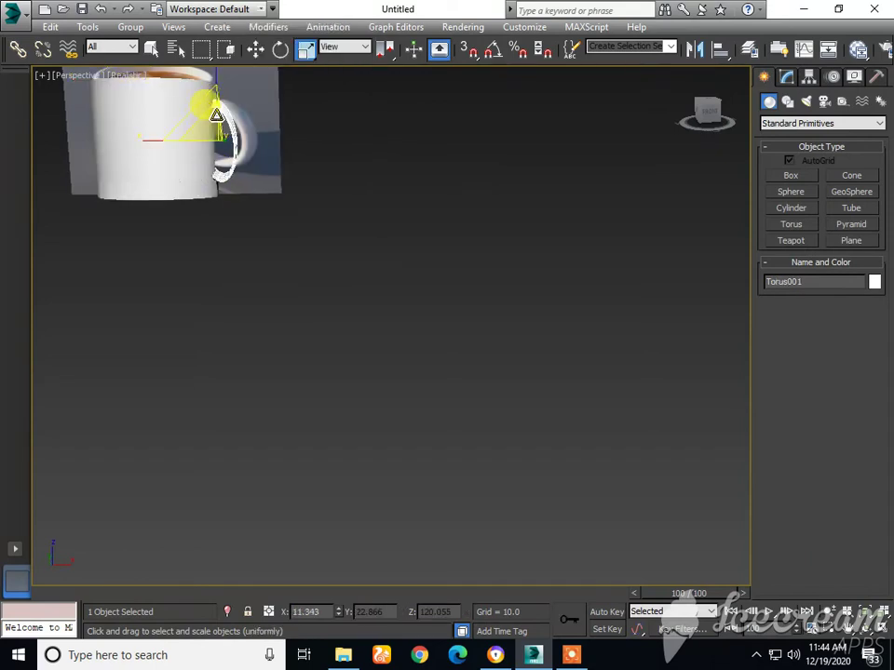
mouse_move(216, 114)
left_mouse_down()
mouse_move(218, 93)
mouse_move(224, 102)
left_mouse_up()
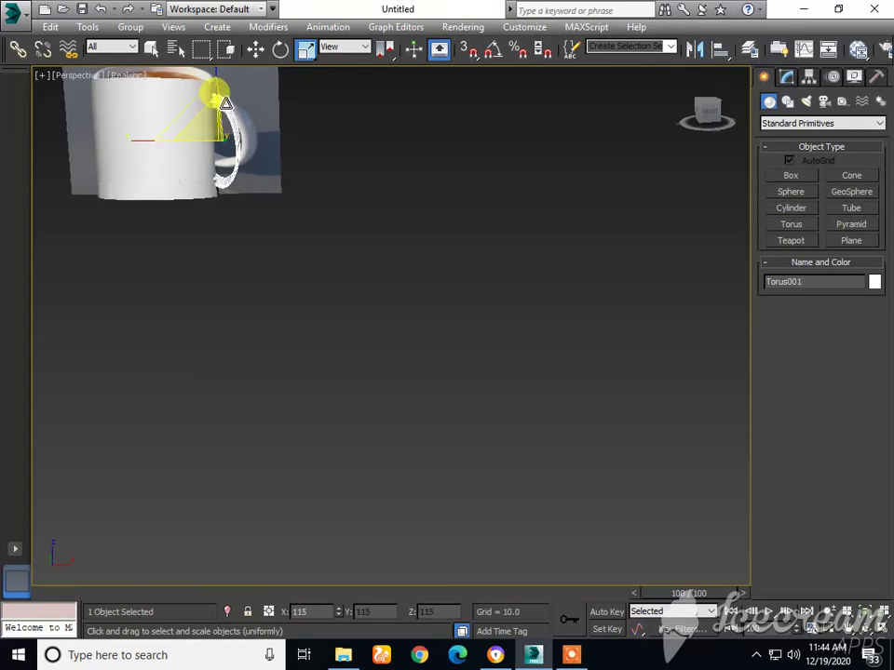
Rotate the torus handle slightly around the X axis against the side of the mug
left_click(257, 51)
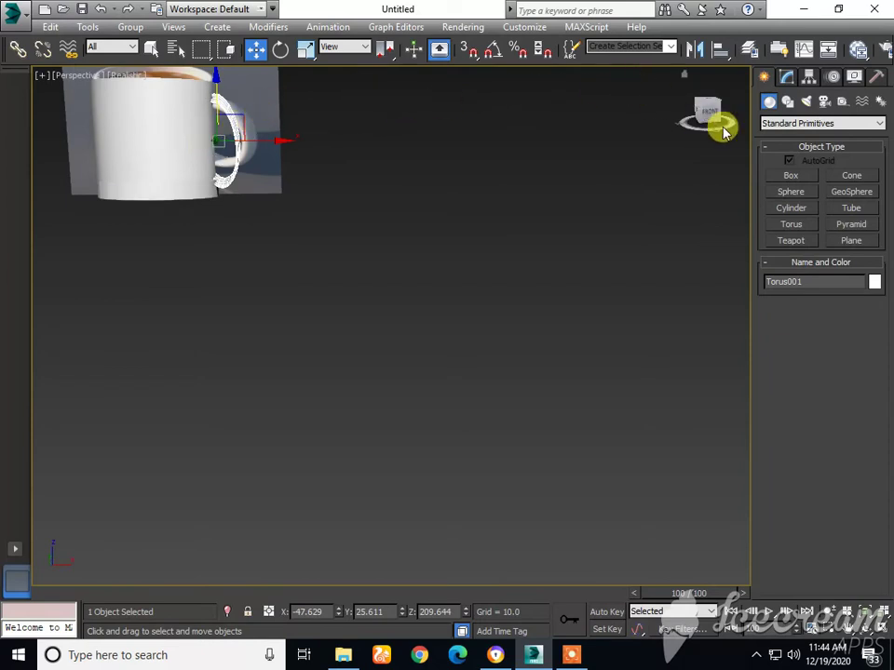
left_click_drag(726, 120, 655, 127)
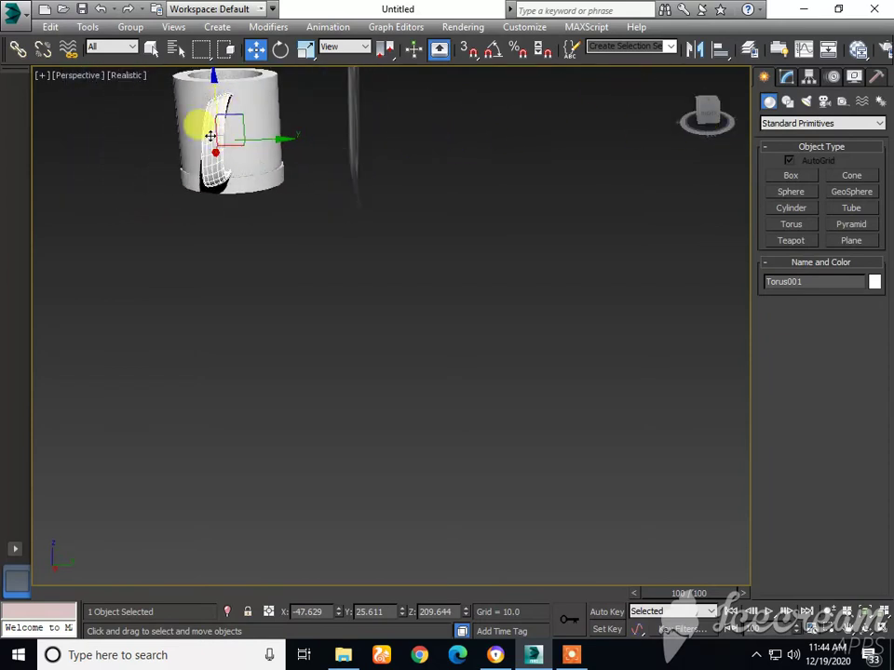
left_click(279, 49)
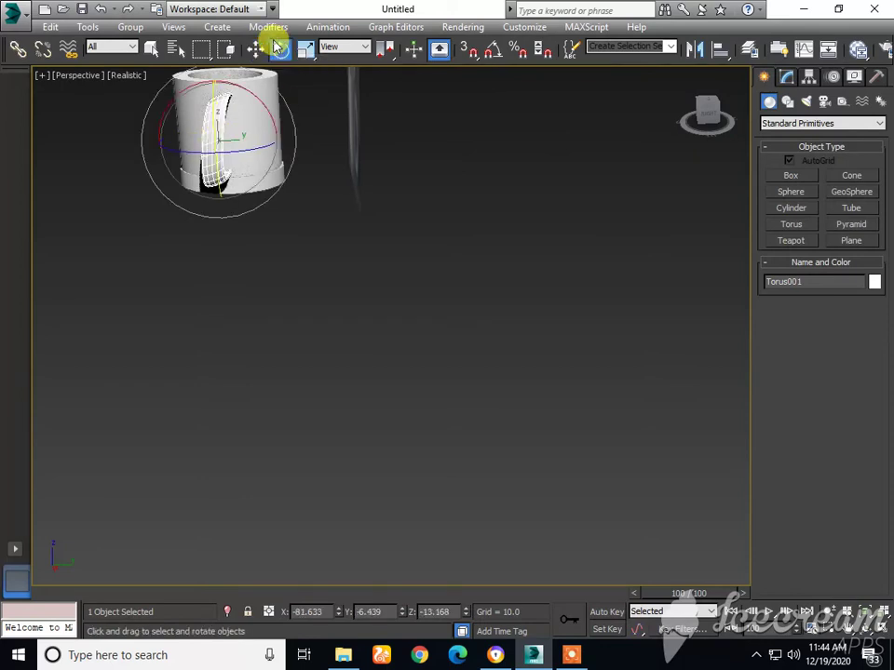
left_click_drag(240, 84, 236, 87)
Scale the torus handle down non-uniformly to about 12.5 percent in X, 23.8 in Y and 125 in Z
left_click(306, 52)
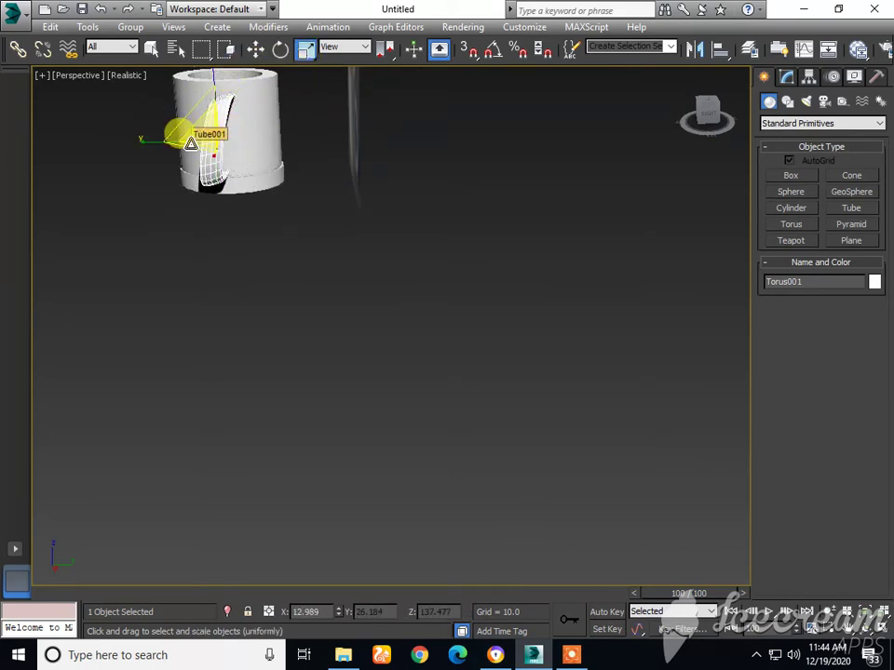
left_click_drag(209, 143, 207, 101)
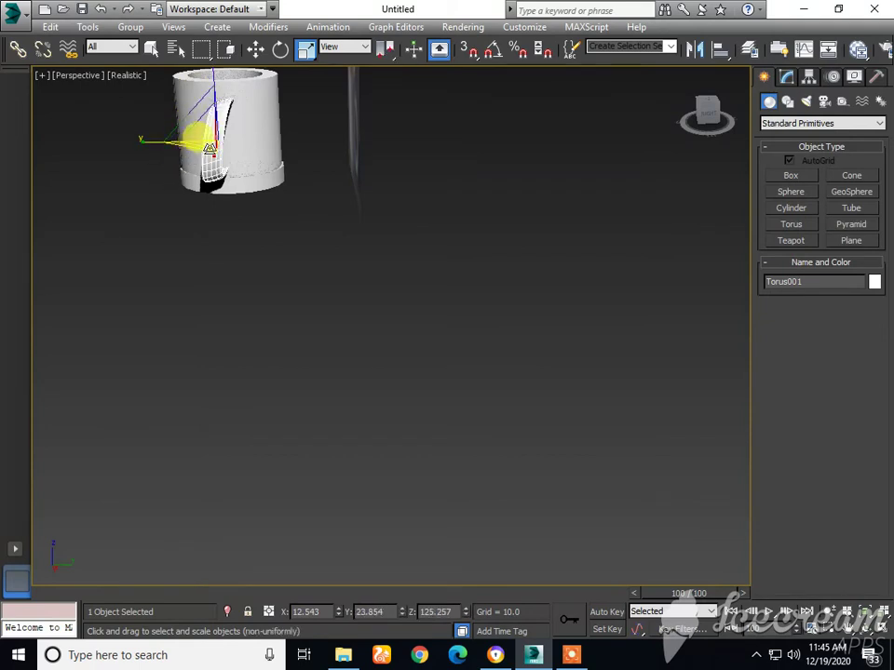
left_click_drag(208, 153, 210, 149)
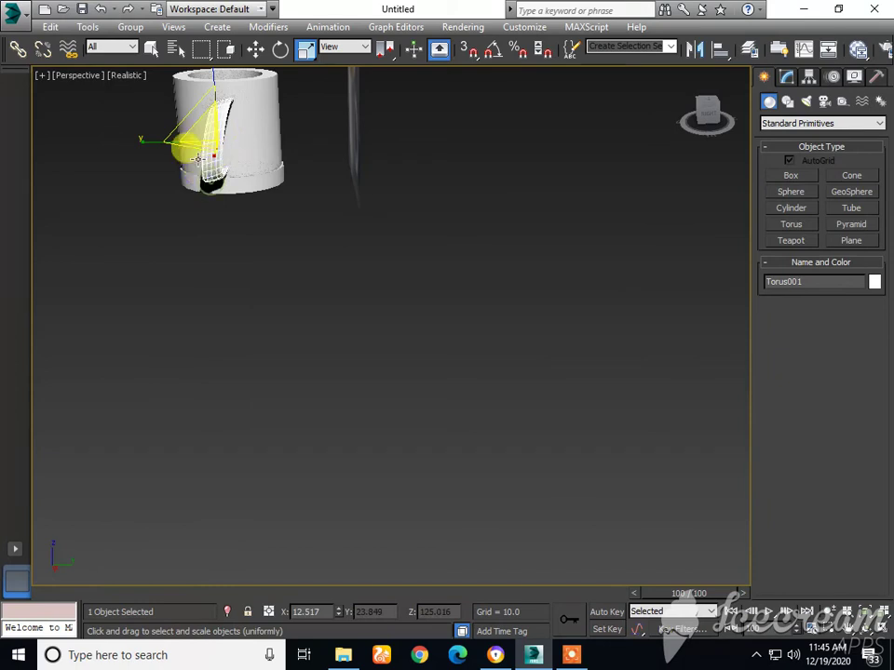
Rotate the torus handle slightly around the X axis so it sits straighter against the mug
left_click_drag(158, 144, 240, 86)
left_click(280, 49)
mouse_move(240, 85)
left_mouse_down()
mouse_move(233, 82)
mouse_move(247, 90)
mouse_move(239, 80)
left_mouse_up()
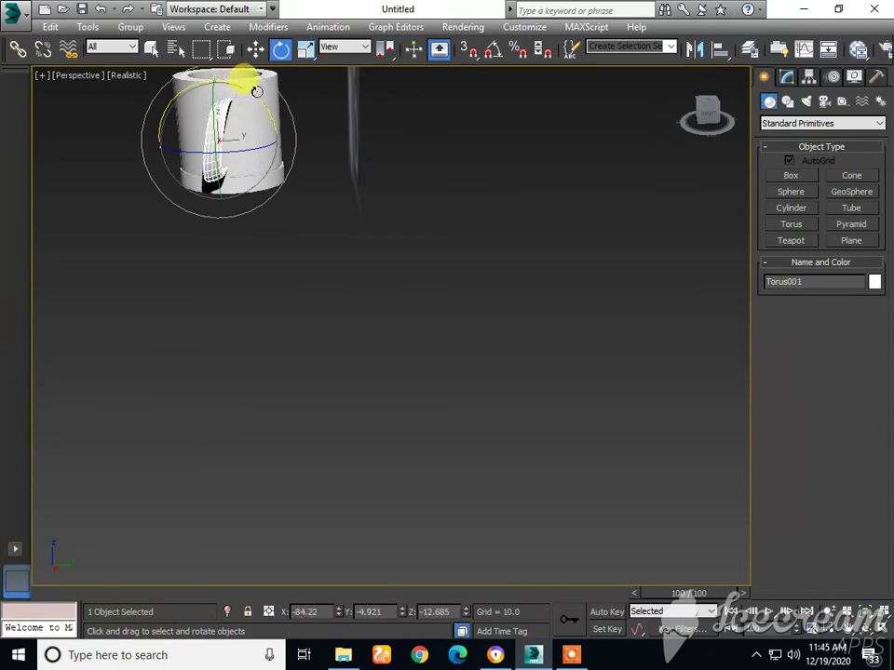
left_click(655, 136)
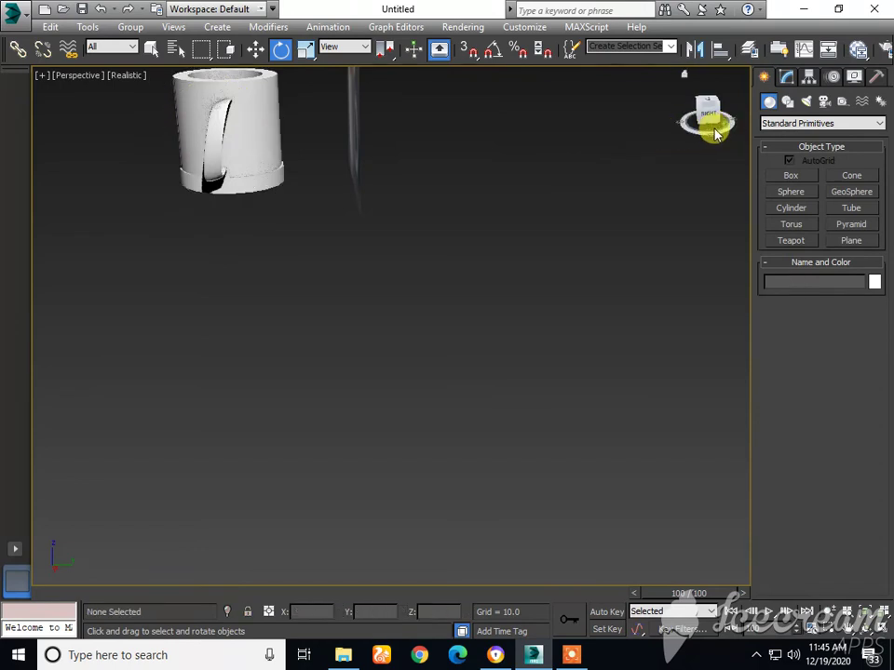
Move the torus handle up about 6.8 units along Z on the side of the mug
left_click_drag(708, 109, 769, 130)
left_click_drag(639, 119, 689, 116)
left_click(224, 107)
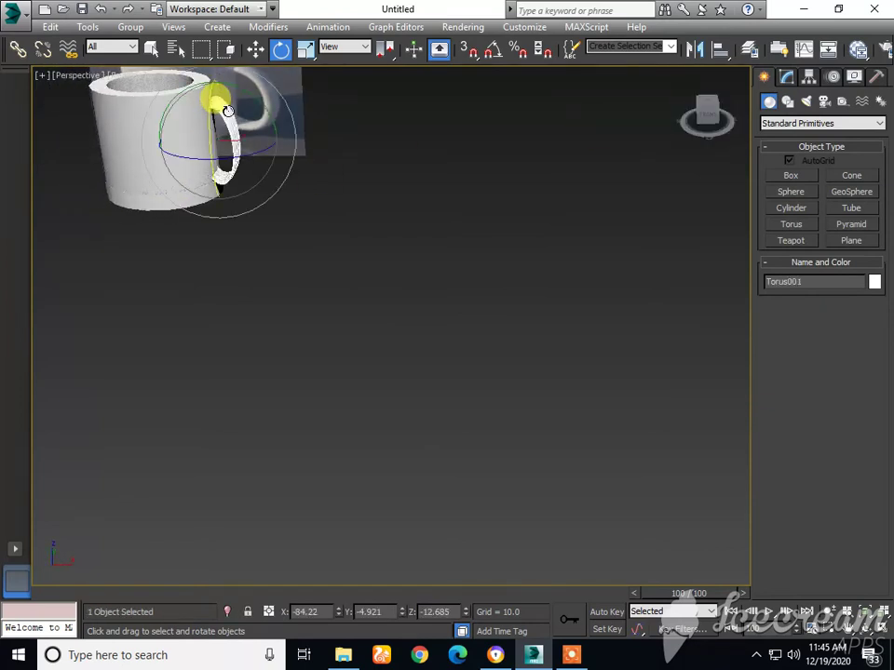
left_click(255, 49)
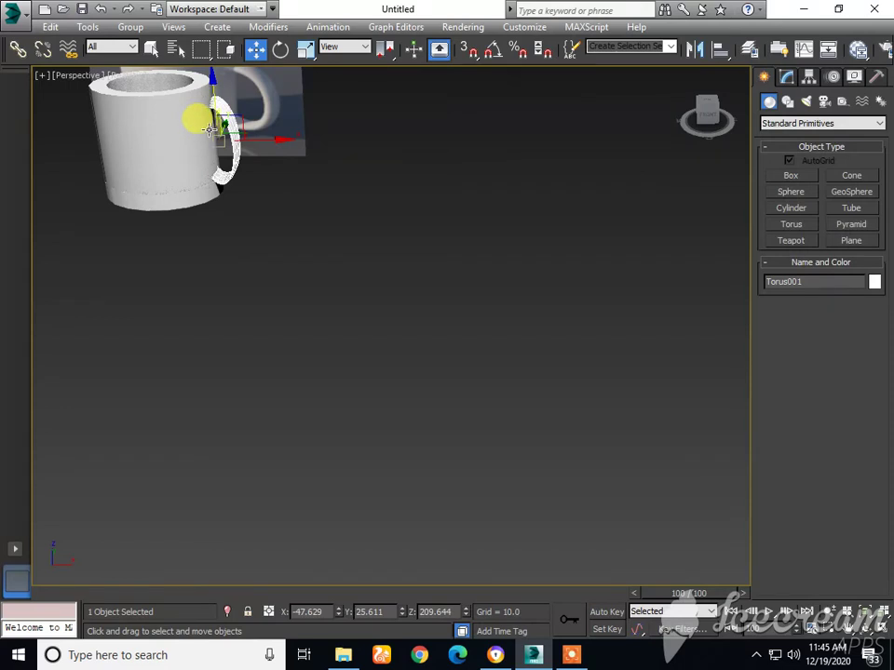
left_click_drag(215, 103, 215, 99)
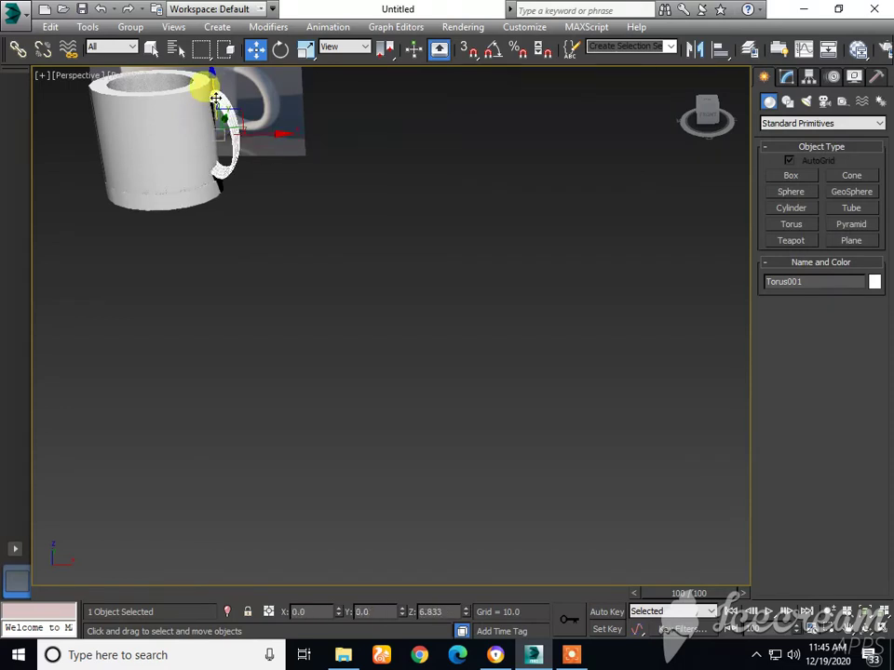
left_click(453, 202)
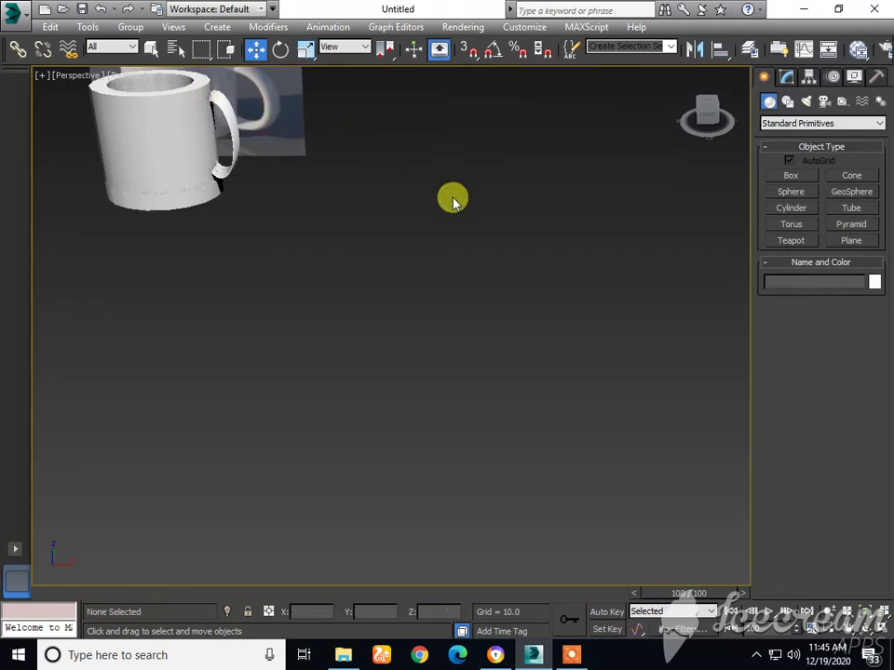
Set the default colour for new objects to pale yellow from the basic palette, without creating a box
left_click_drag(704, 109, 691, 140)
left_click(575, 656)
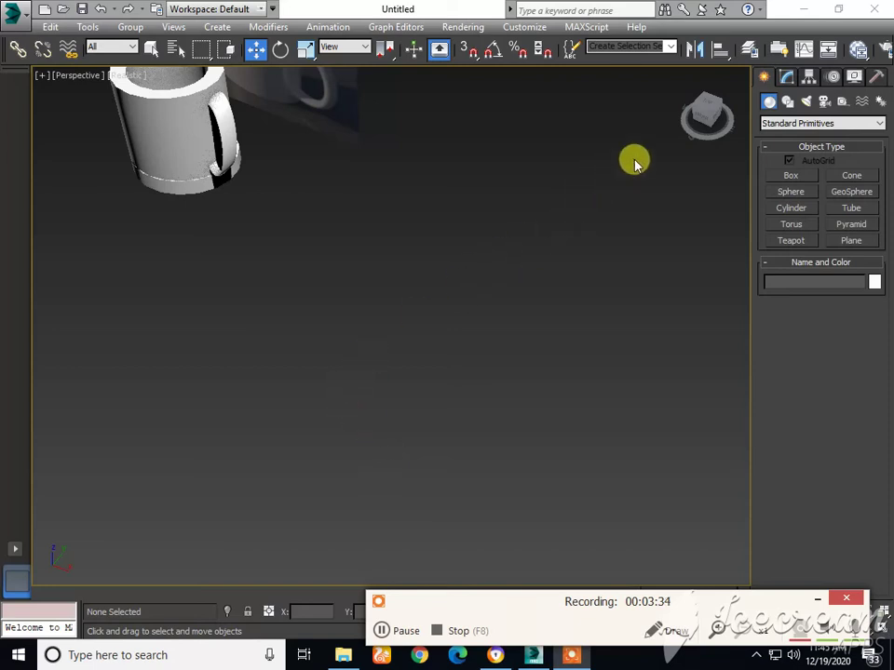
mouse_move(703, 129)
left_mouse_down()
mouse_move(691, 149)
mouse_move(724, 129)
mouse_move(728, 147)
mouse_move(718, 149)
mouse_move(728, 143)
mouse_move(705, 110)
left_mouse_up()
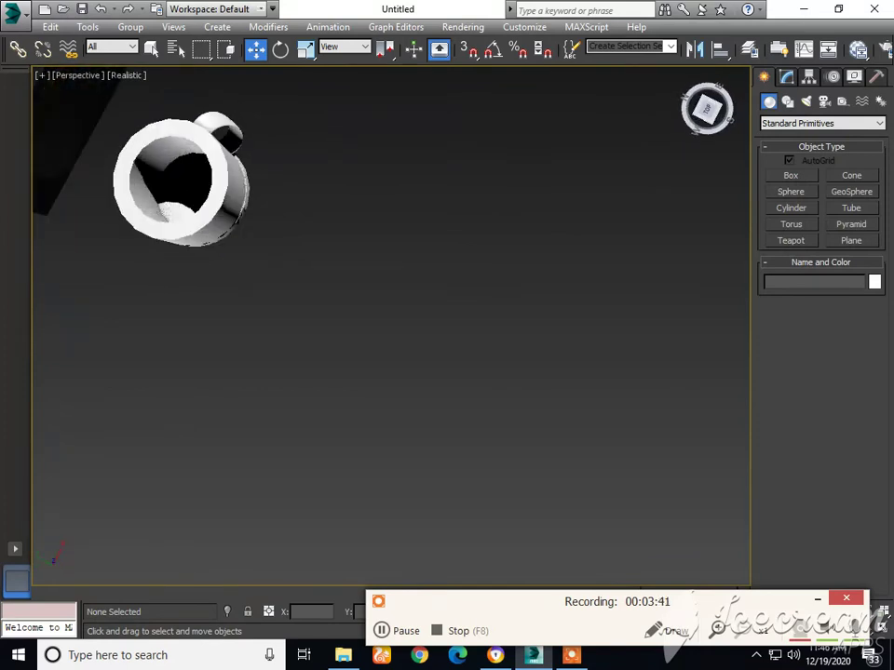
left_click(797, 181)
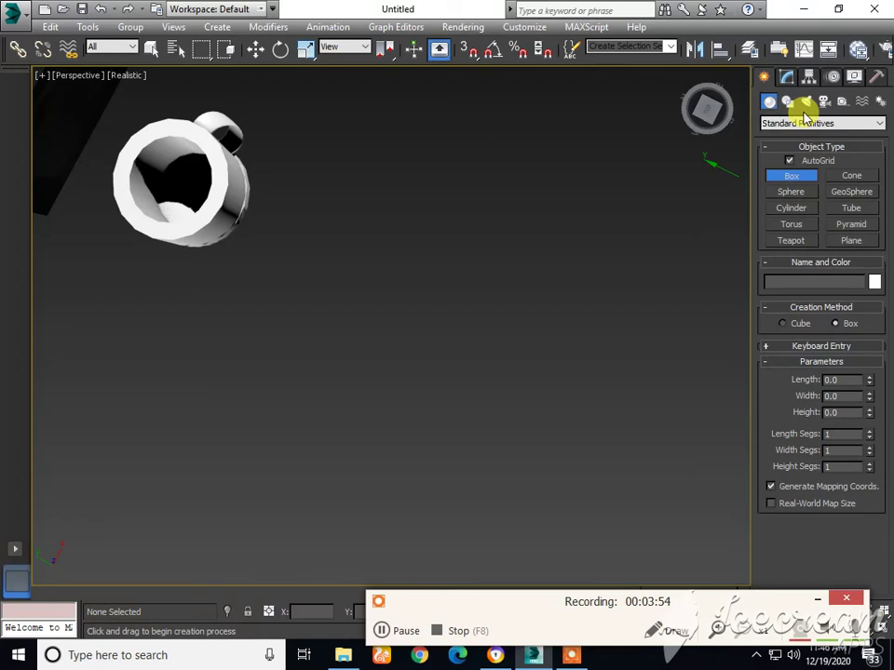
left_click(875, 283)
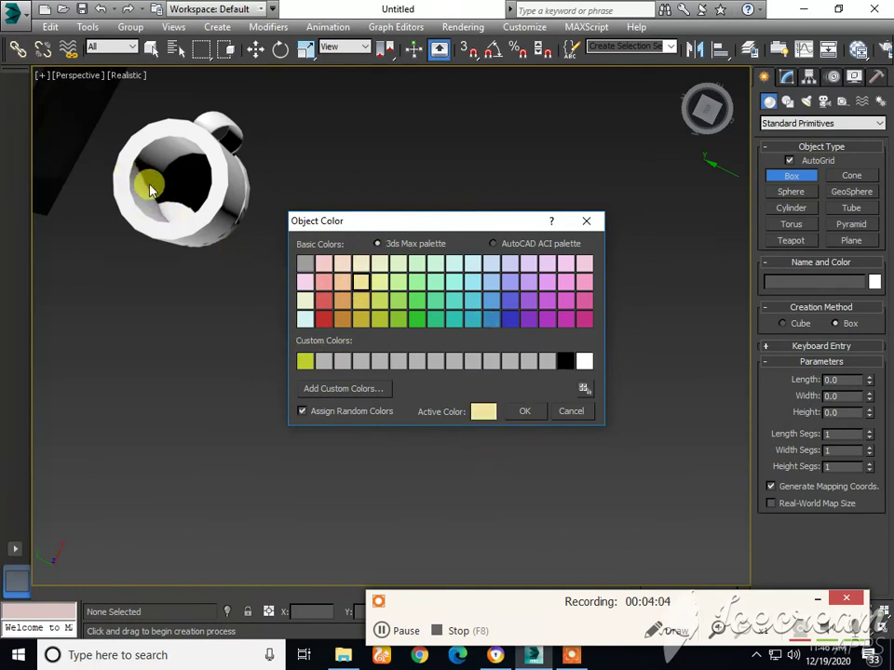
left_click(523, 412)
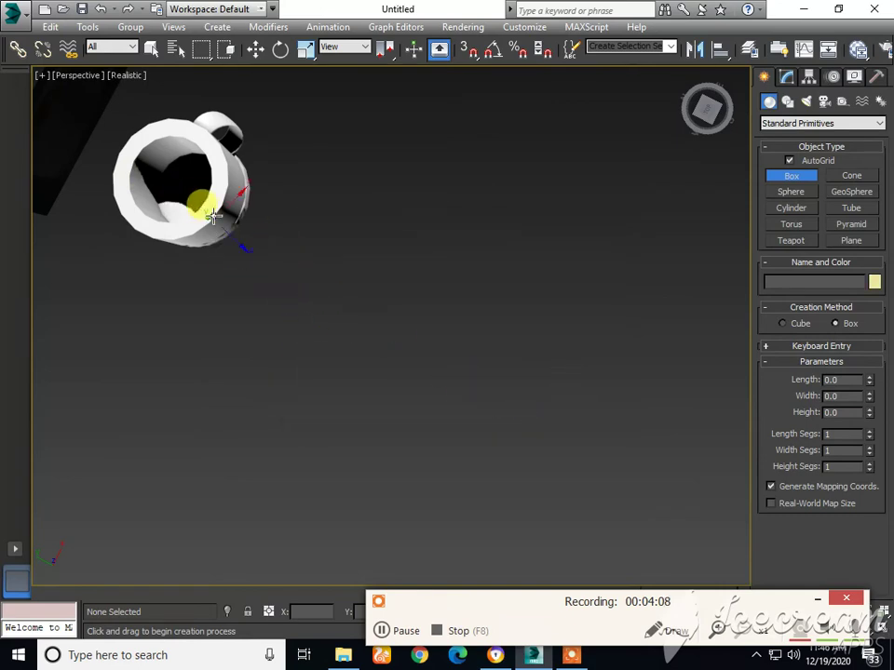
key("w")
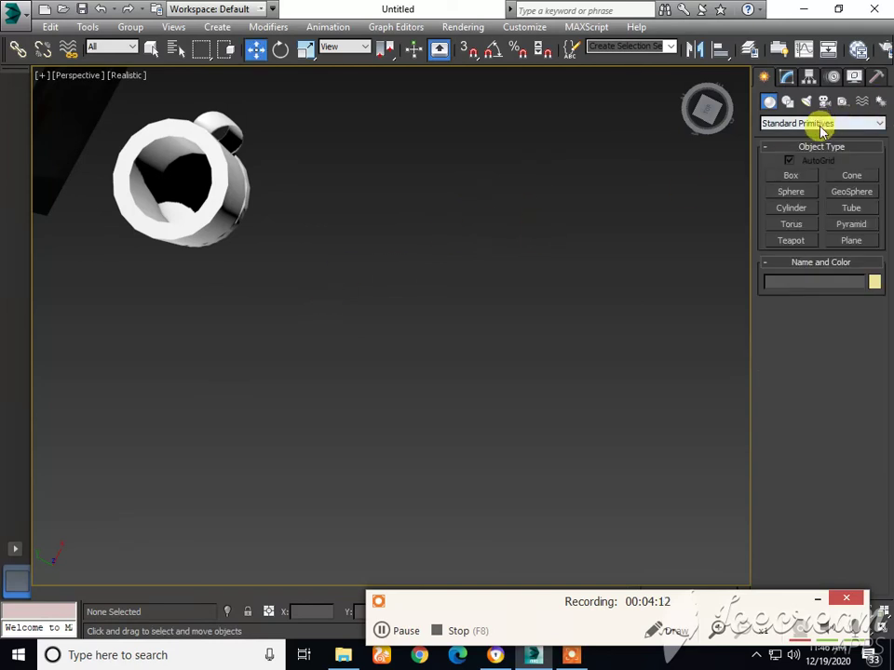
left_click(875, 284)
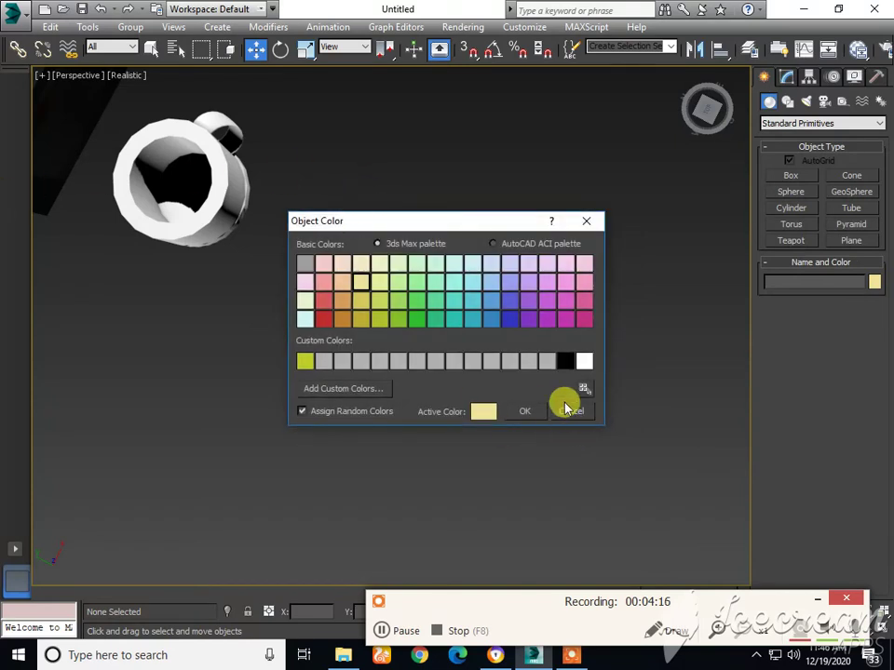
left_click(529, 411)
Give the base cylinder inside the mug a custom light yellow colour with red 241, green 243 and blue 87
left_click(190, 185)
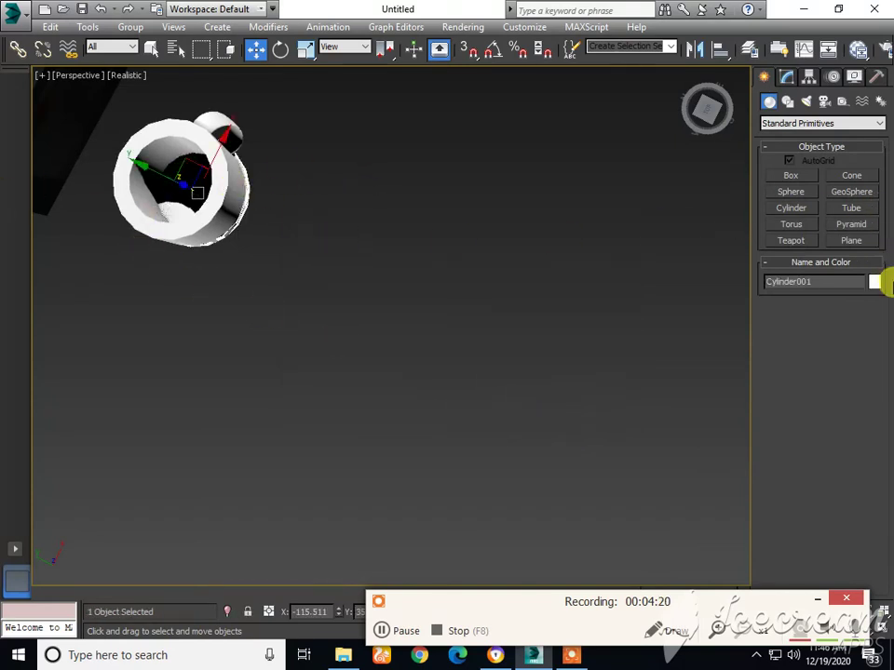
left_click(875, 284)
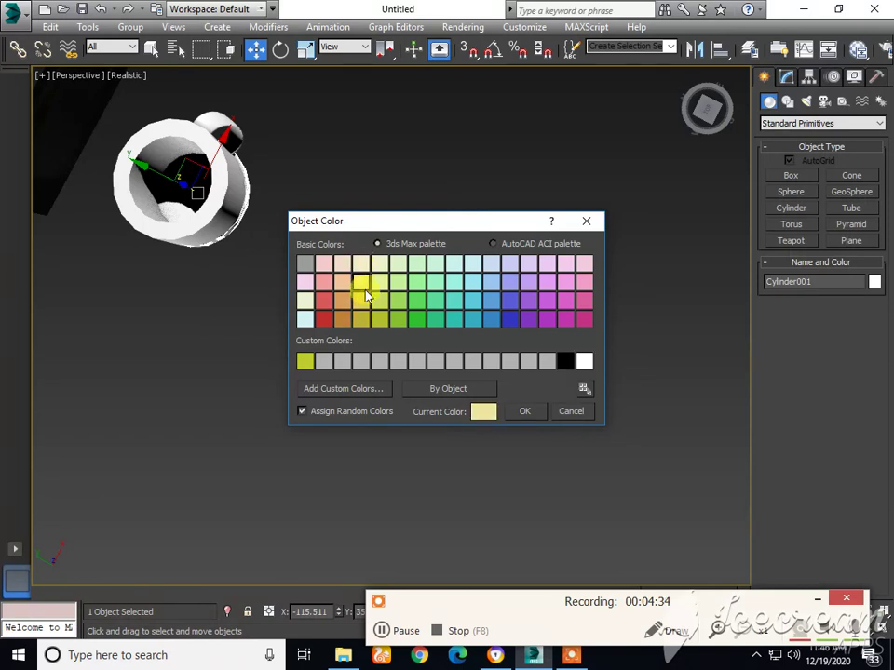
left_click(364, 303)
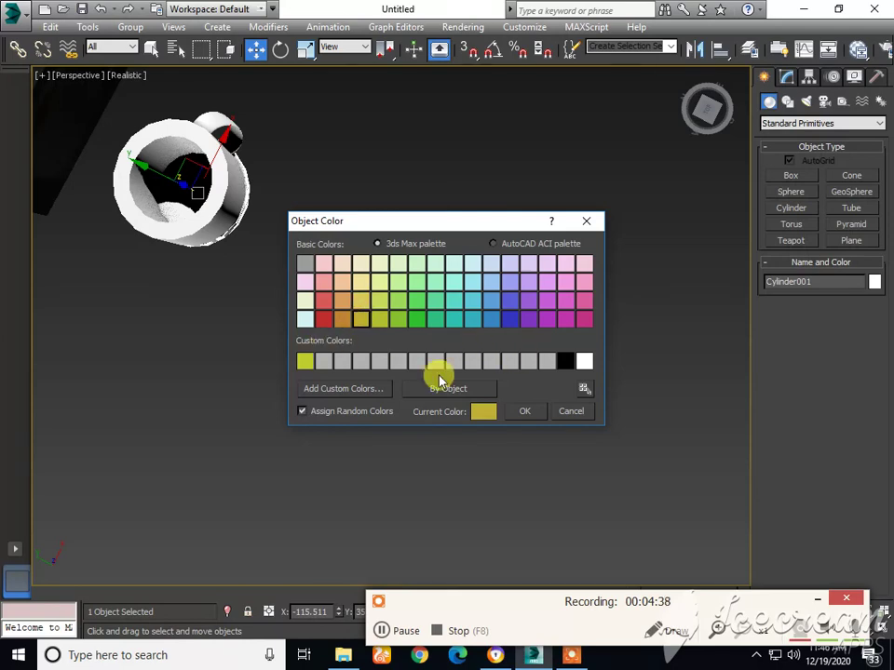
left_click(343, 388)
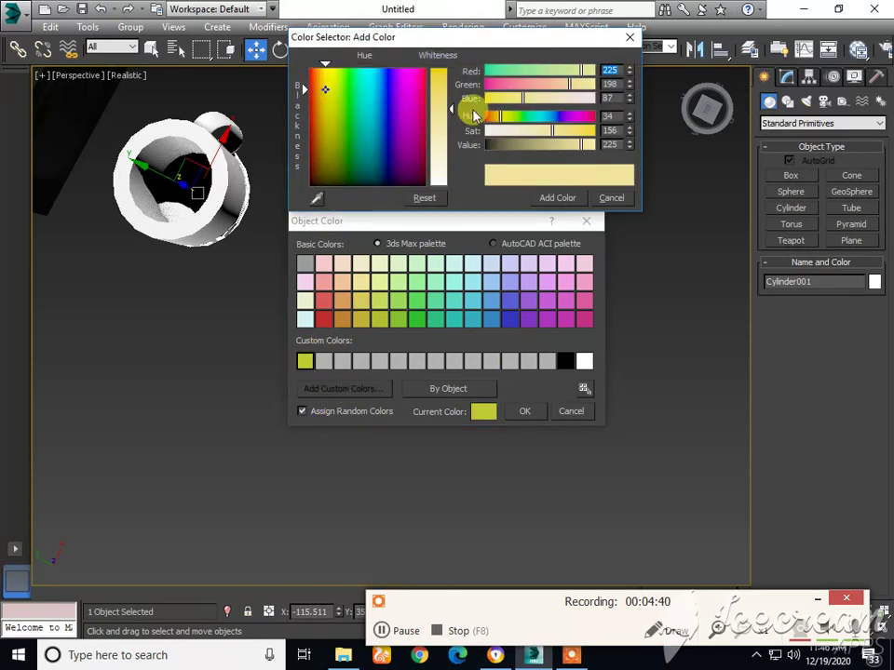
mouse_move(327, 94)
left_mouse_down()
mouse_move(324, 123)
mouse_move(345, 78)
mouse_move(373, 71)
mouse_move(327, 82)
mouse_move(327, 104)
mouse_move(329, 77)
left_mouse_up()
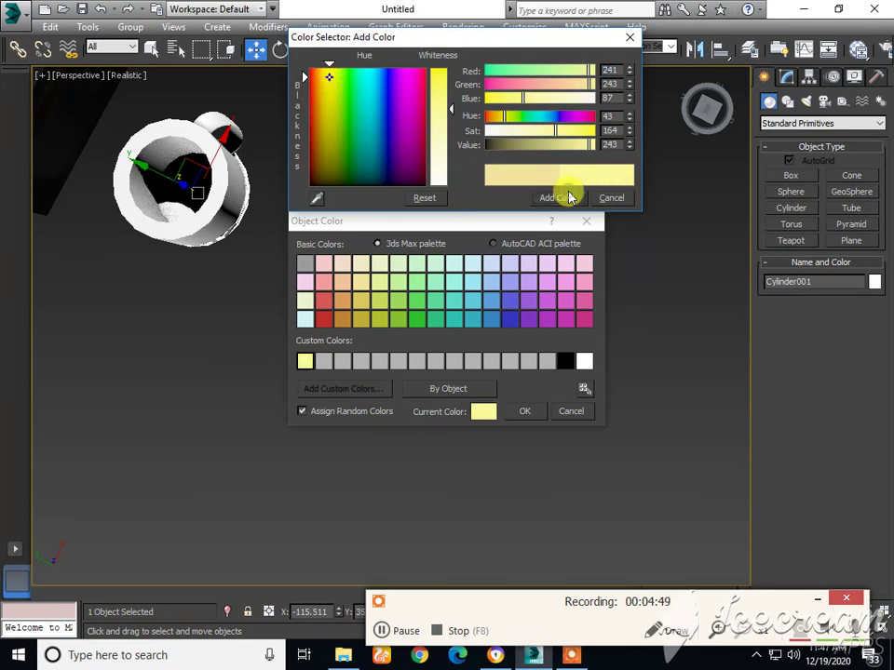
left_click(513, 411)
left_click(511, 281)
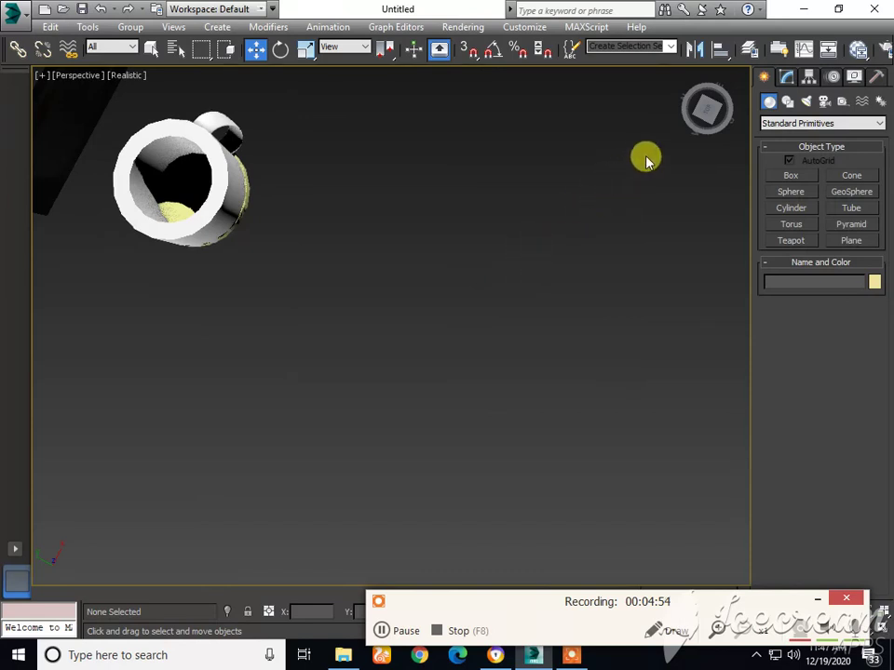
left_click(713, 114)
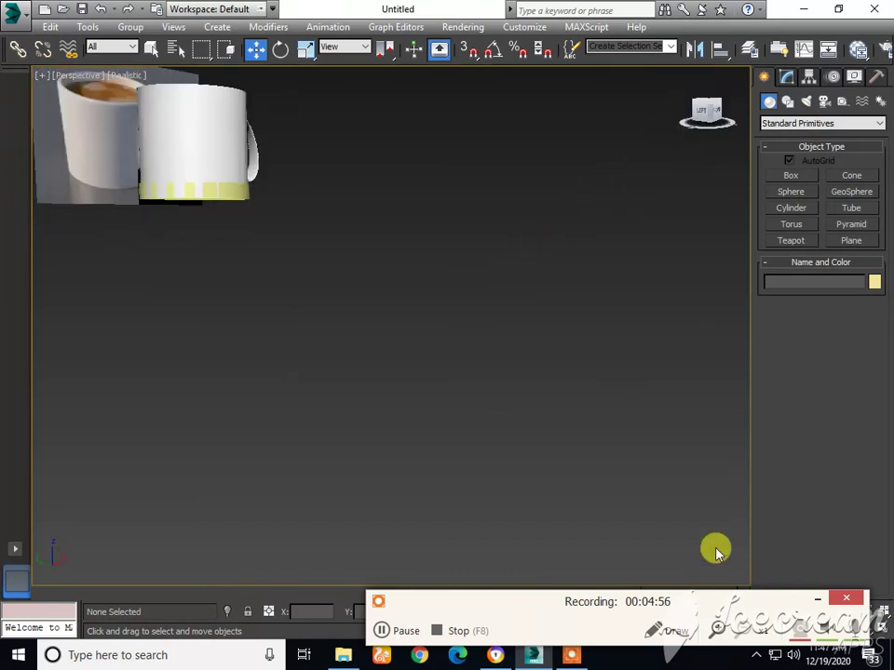
left_click(728, 96)
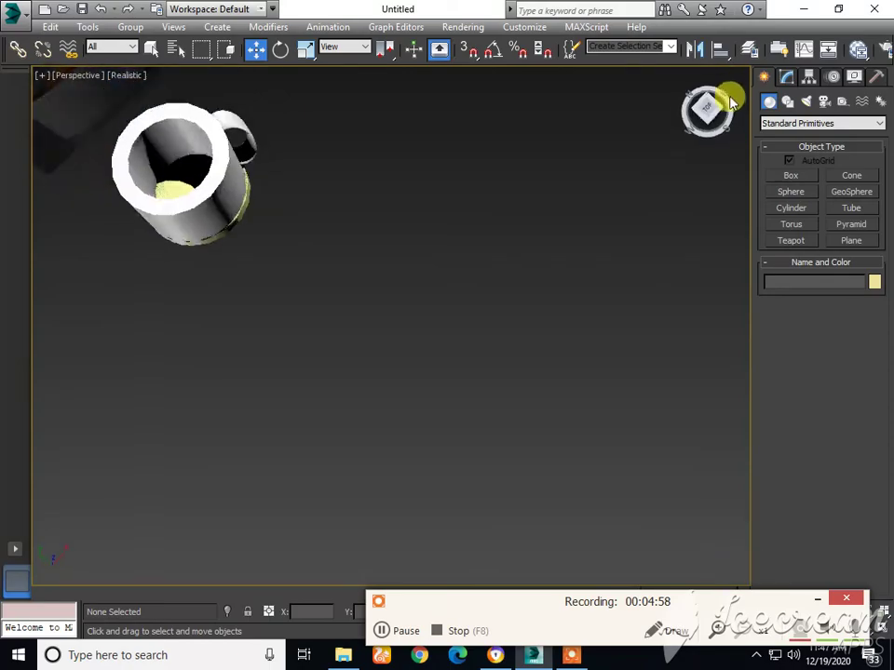